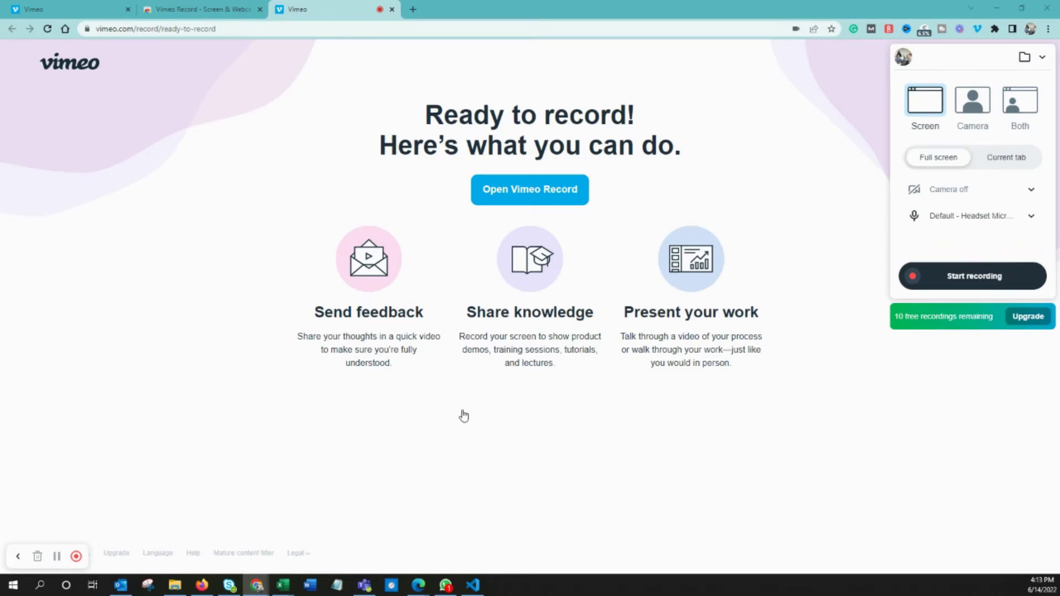
left_click(213, 5)
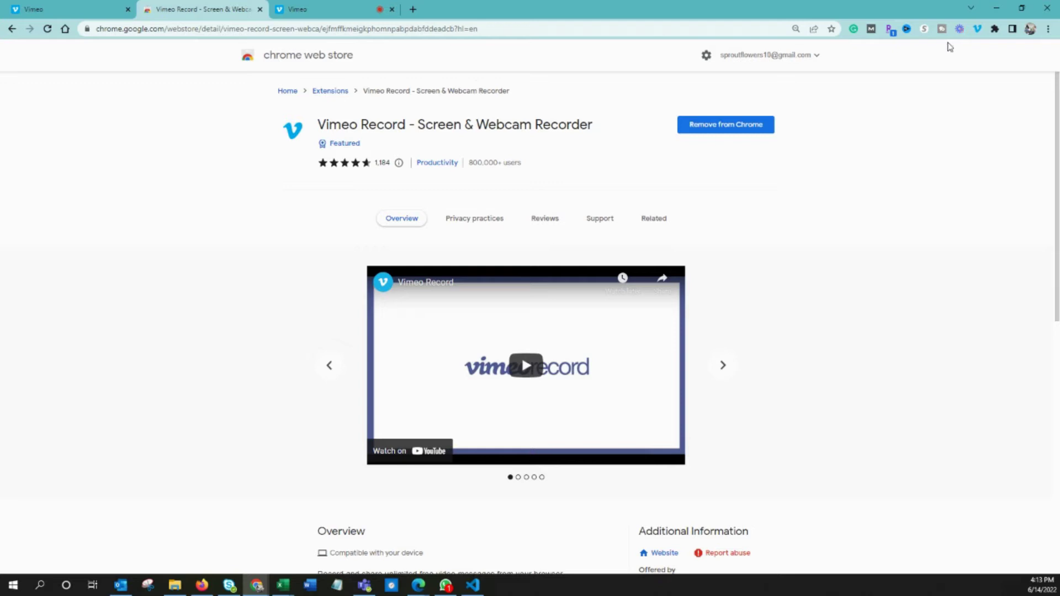
Return to Vimeo's ready-to-record page and reopen the Vimeo Record panel.
left_click(320, 9)
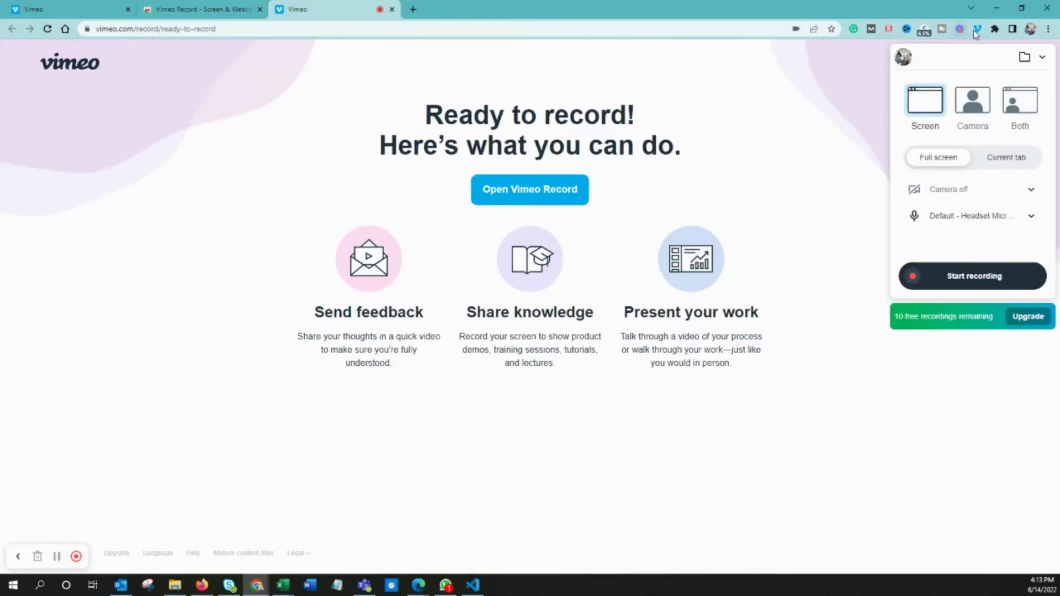
left_click(978, 30)
left_click(977, 29)
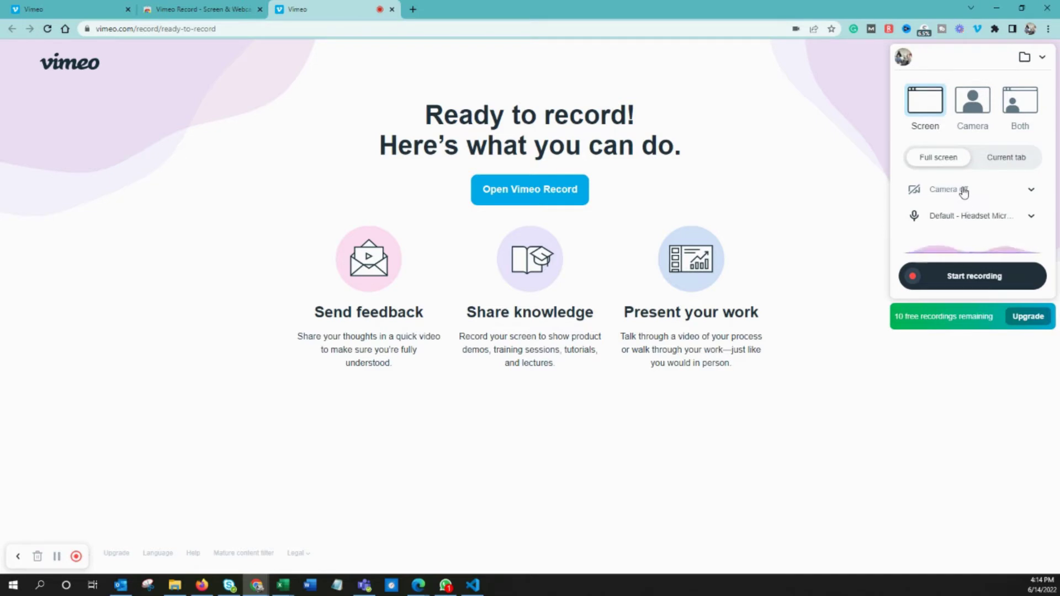
Set the recorder to Screen mode with camera off, keeping the default headset microphone.
left_click(973, 105)
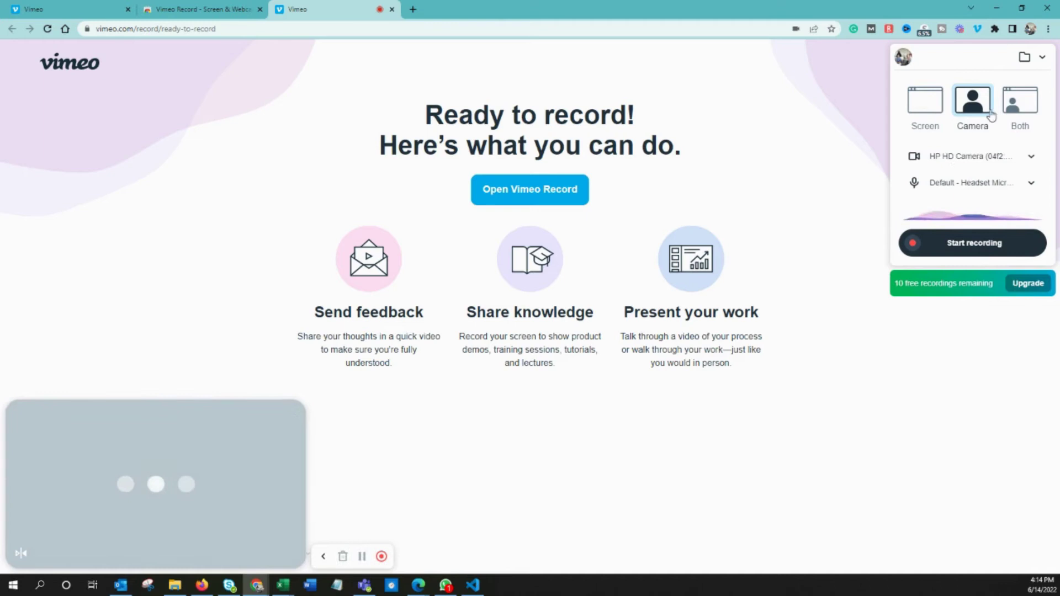
left_click(928, 131)
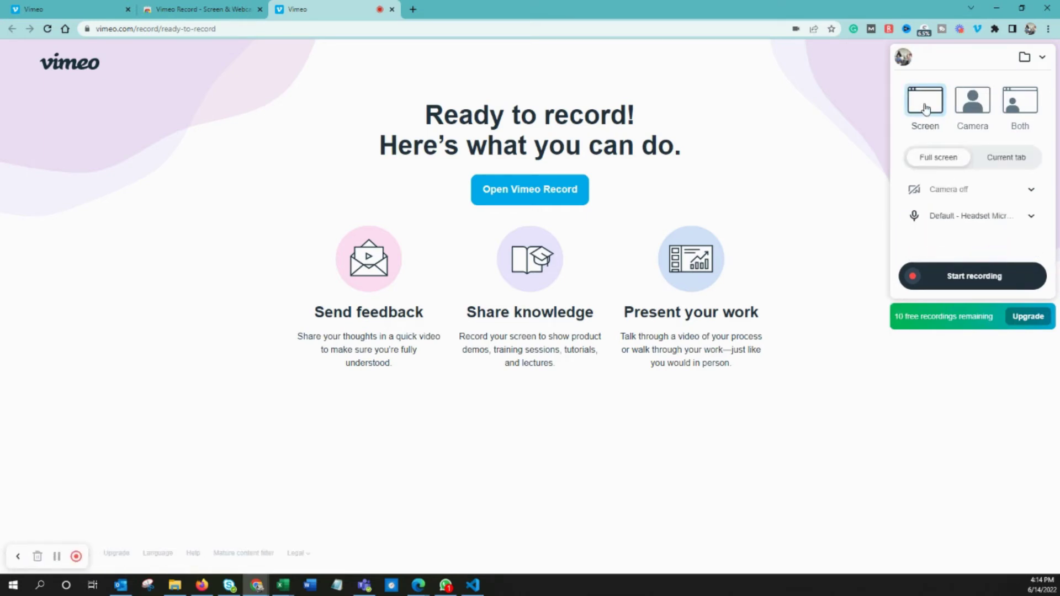
left_click(975, 216)
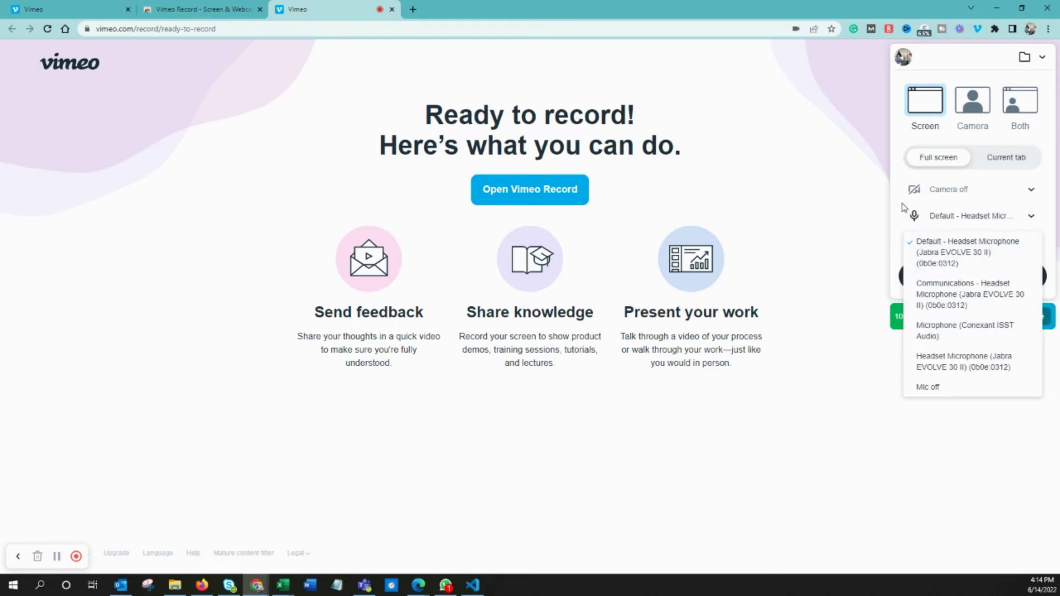
left_click(899, 175)
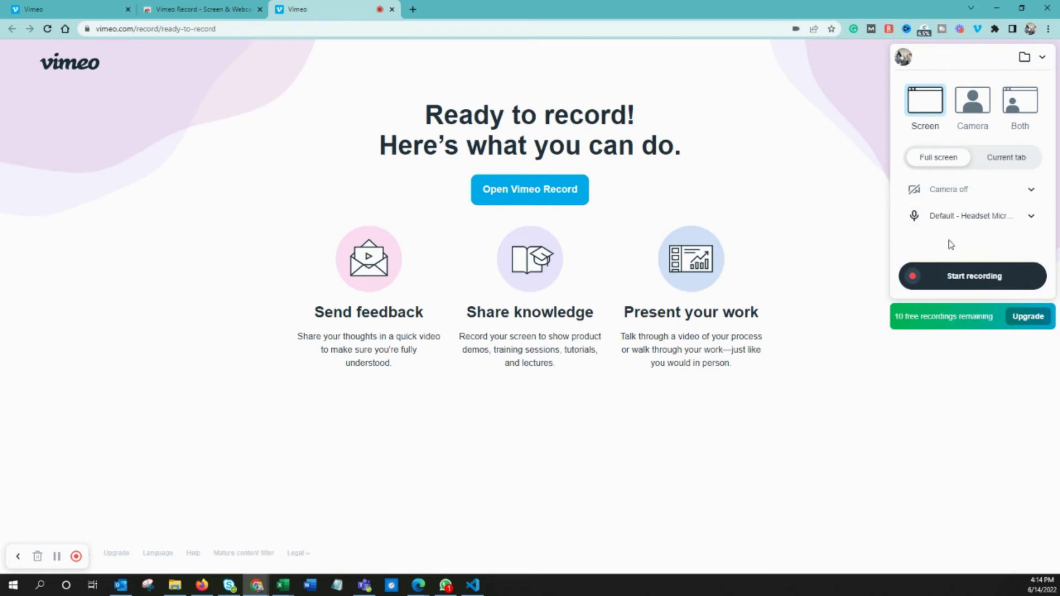
left_click(962, 280)
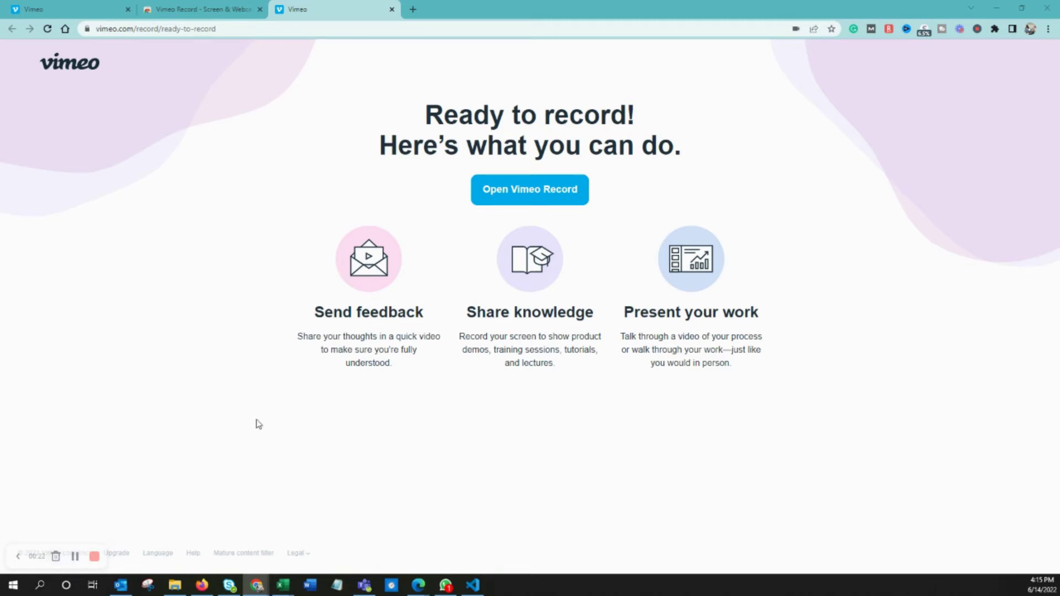
Stop the recording so the 27-second 'New Recording' uploads as unlisted with a share link.
left_click(94, 558)
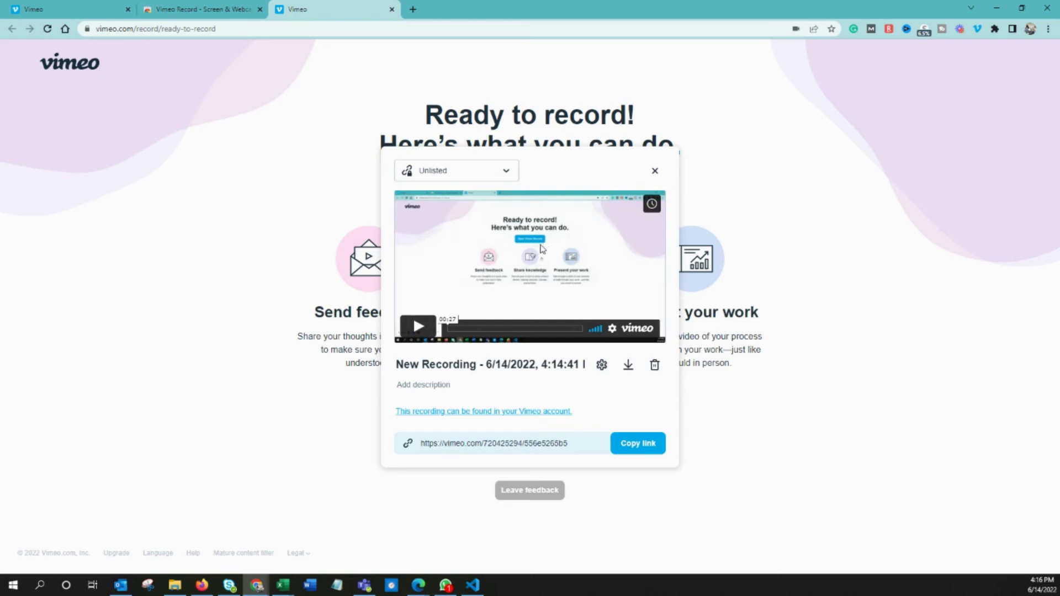
Open a new browser tab, type 'pepocloud' in the address bar, and return to the Vimeo tab.
left_click(415, 9)
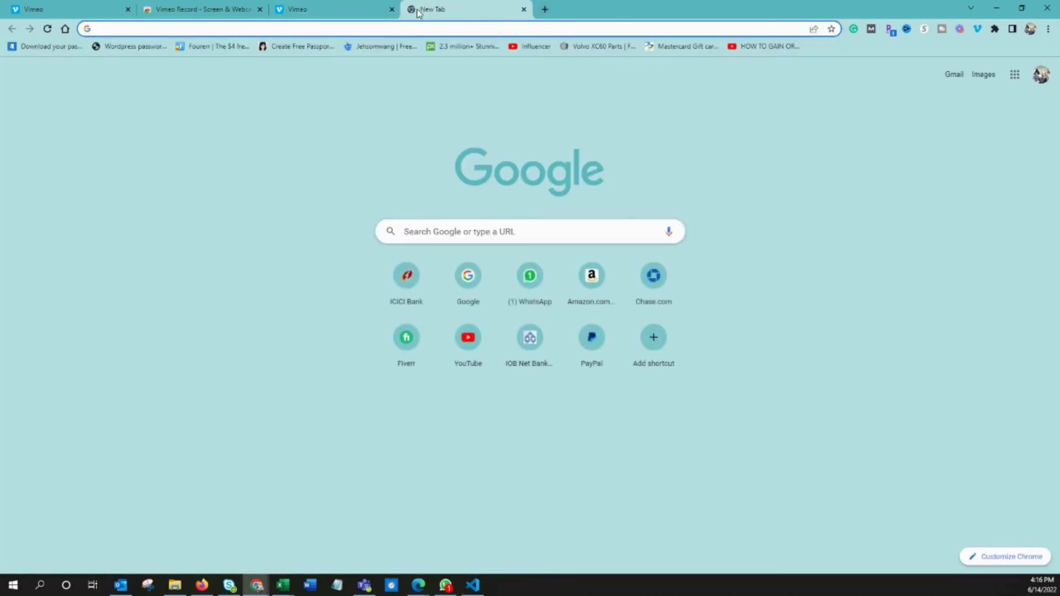
type("pepo")
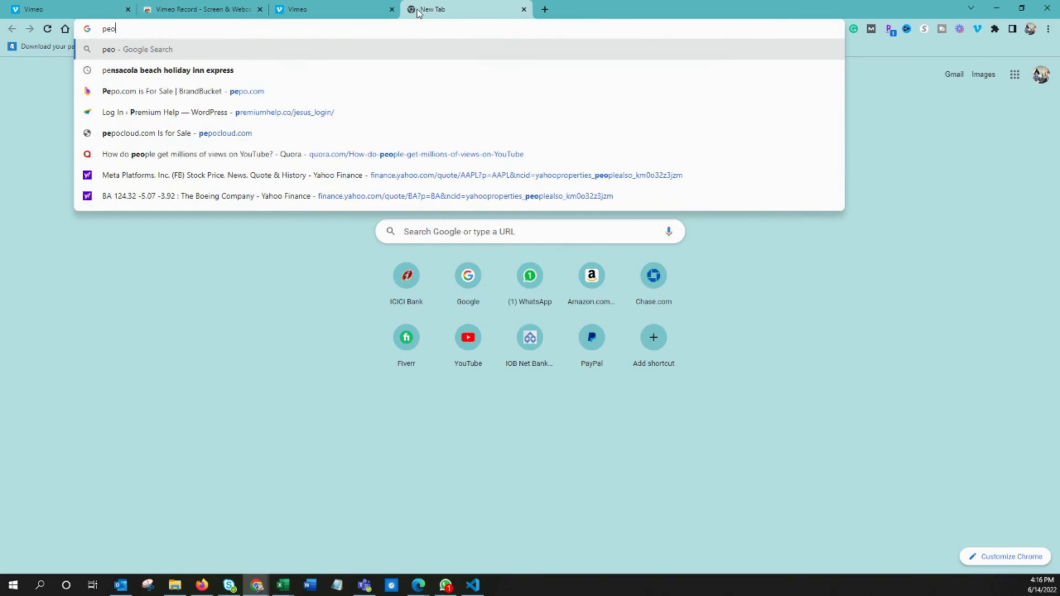
type("cloud")
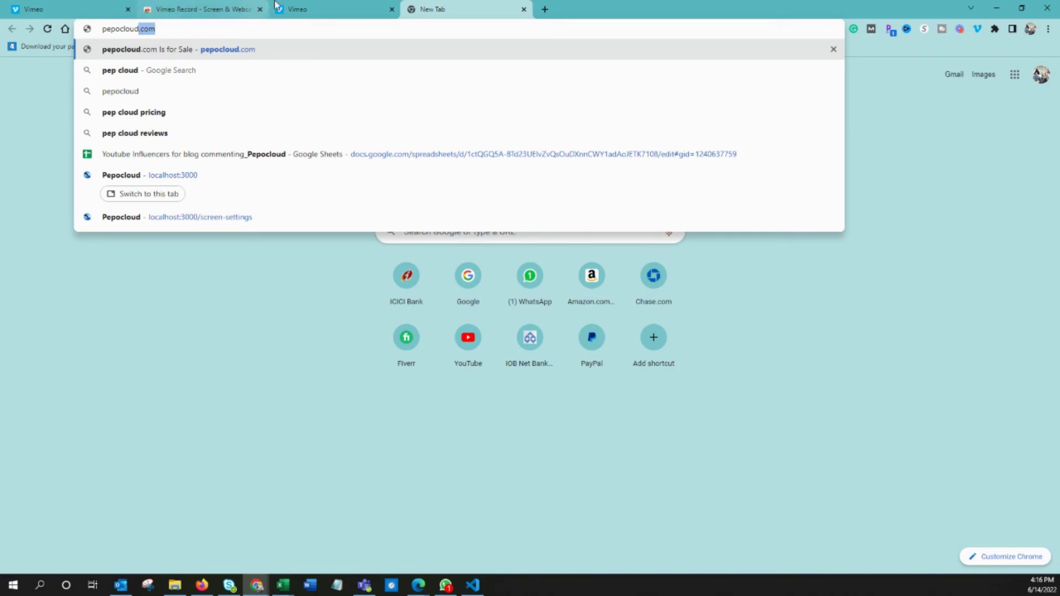
left_click(309, 9)
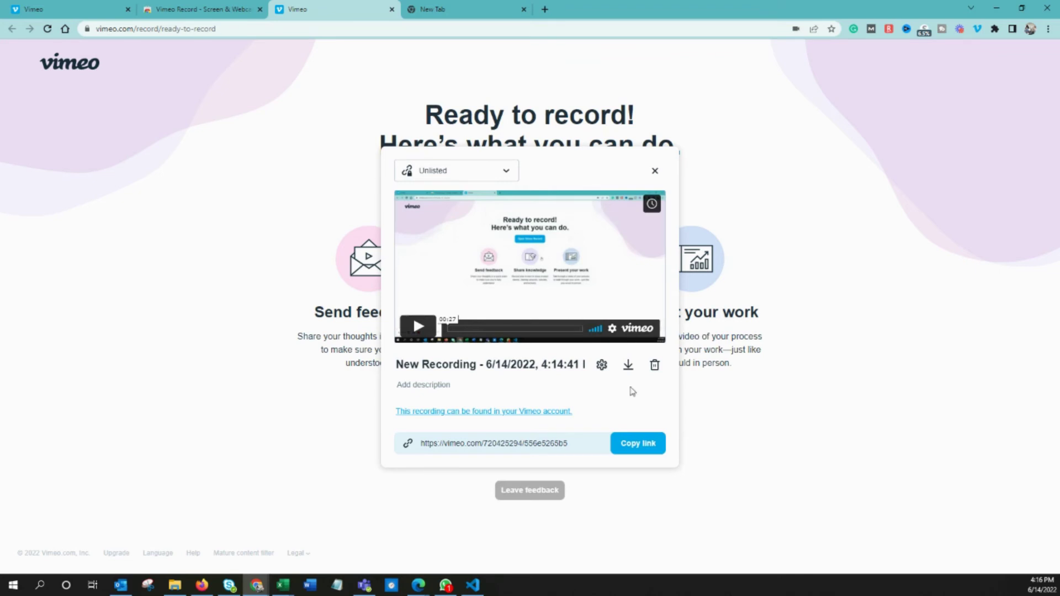
Copy the recording's share link, load it in the new tab, and return to the Vimeo tab.
left_click(630, 445)
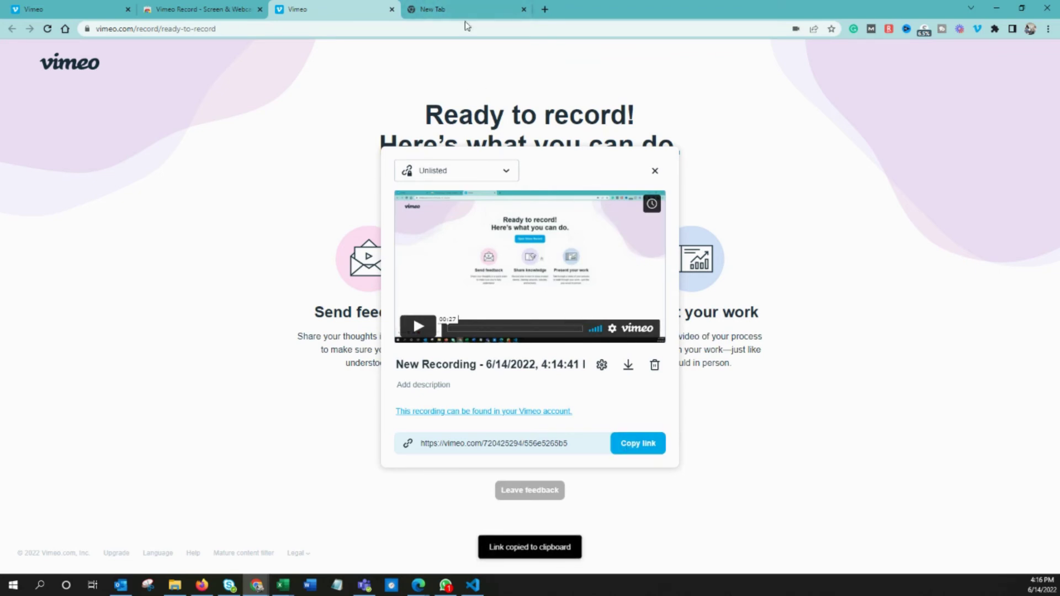
left_click(468, 6)
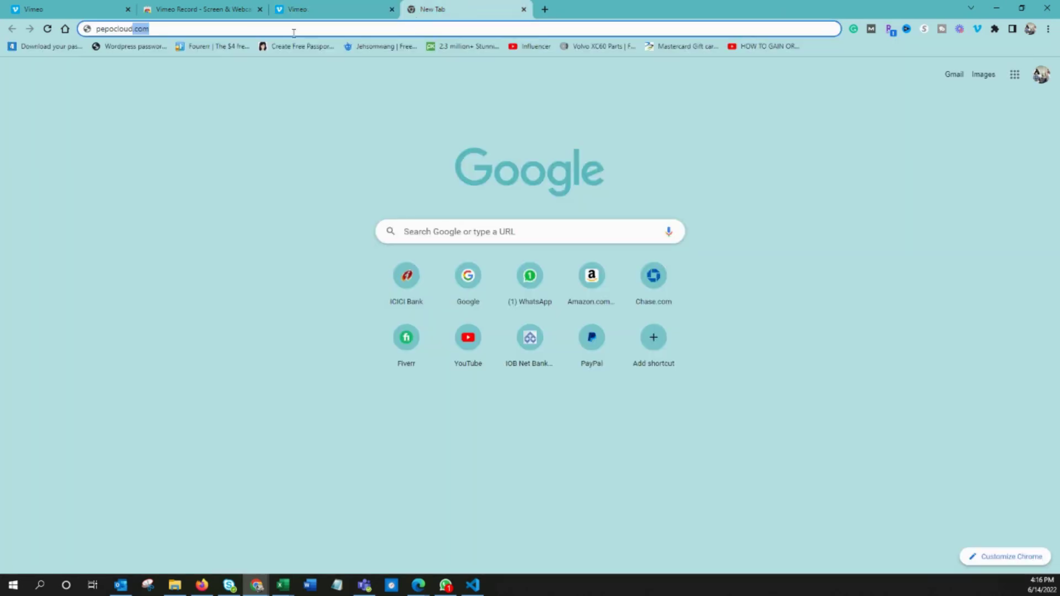
key("ctrl+a")
key("ctrl+v")
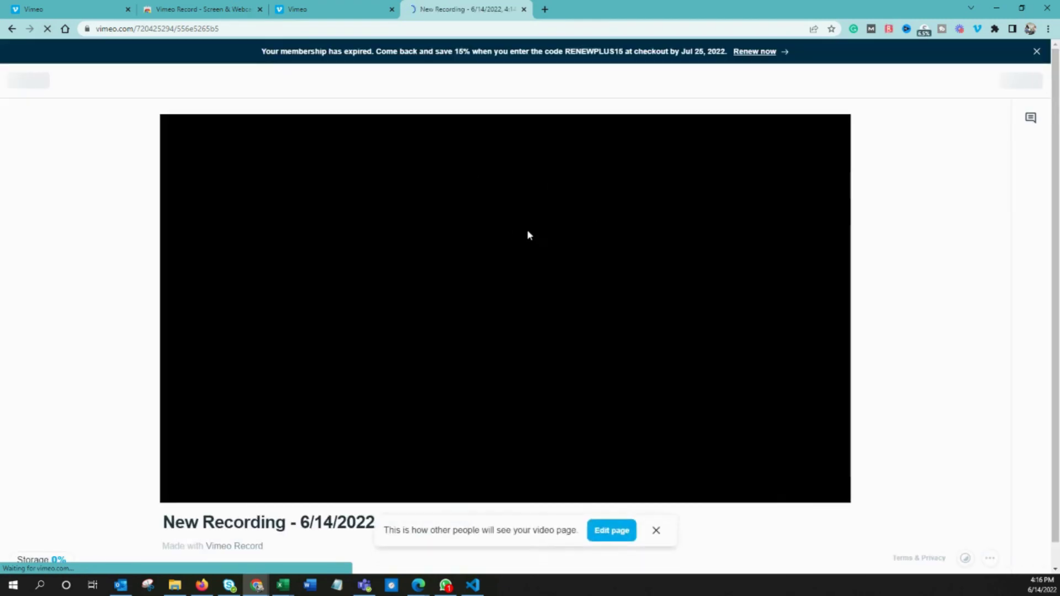
key("ctrl+shift+Tab")
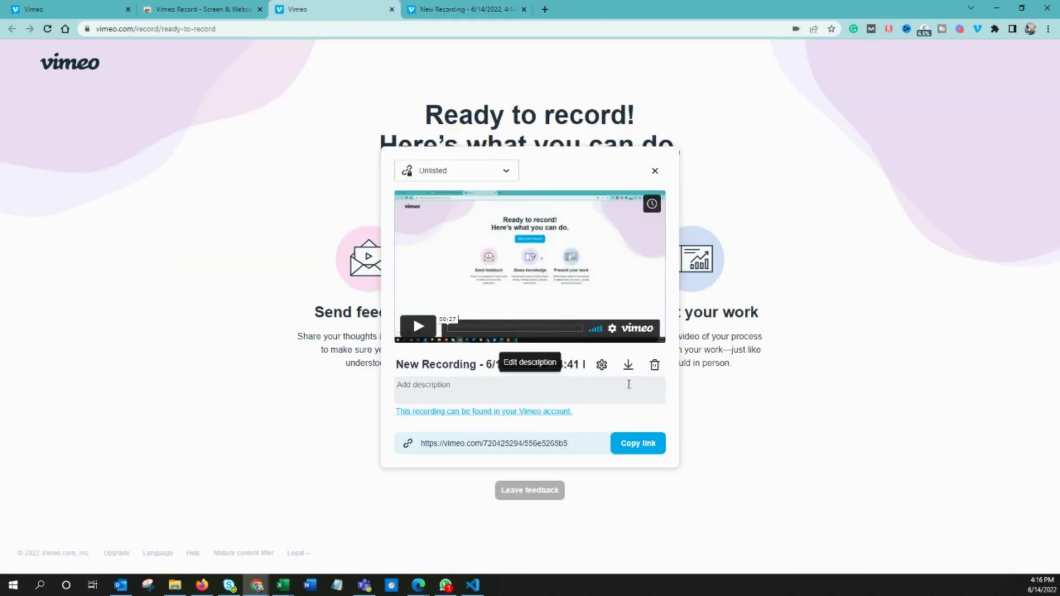
Change the recording's title to 'Changing a name', fixing typos, and move to the description.
left_click(550, 365)
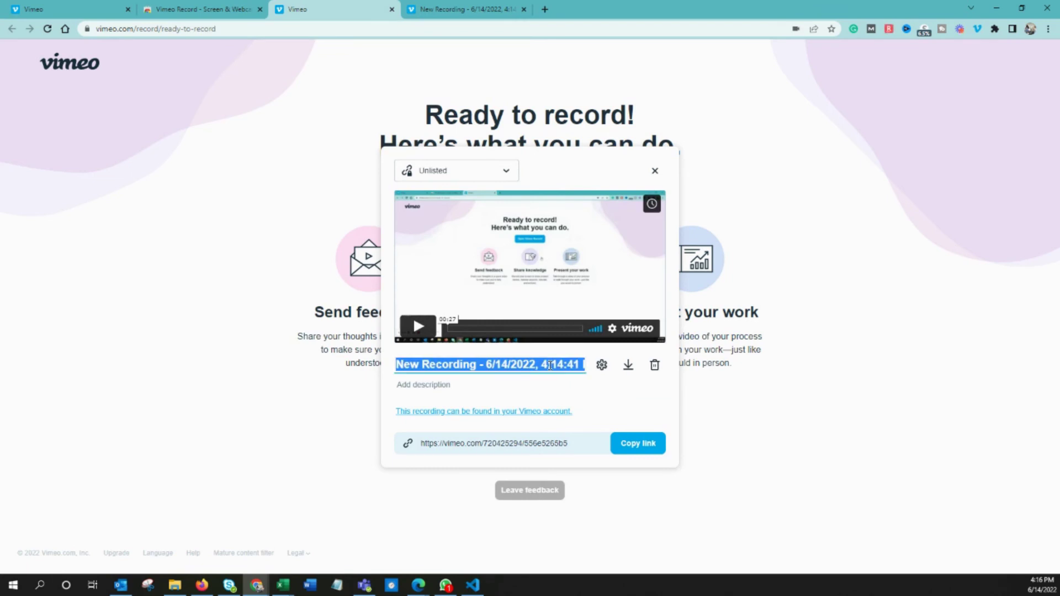
type("Ch")
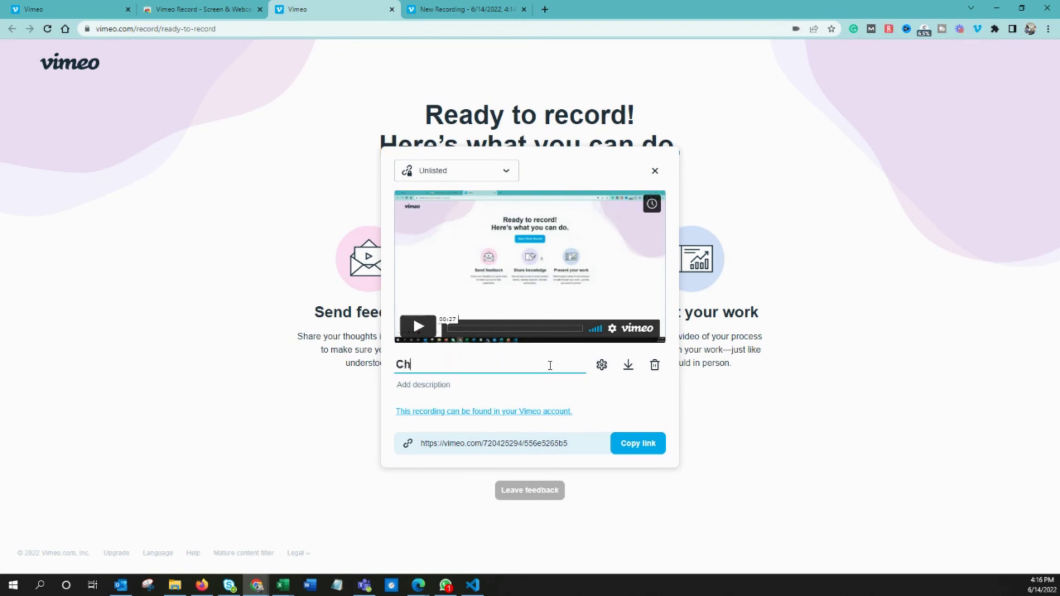
type("aning a ne")
key("BackSpace")
key("BackSpace")
key("BackSpace")
key("BackSpace")
key("BackSpace")
type("gni")
key("BackSpace")
type("ih")
type("ng a name")
left_click(580, 383)
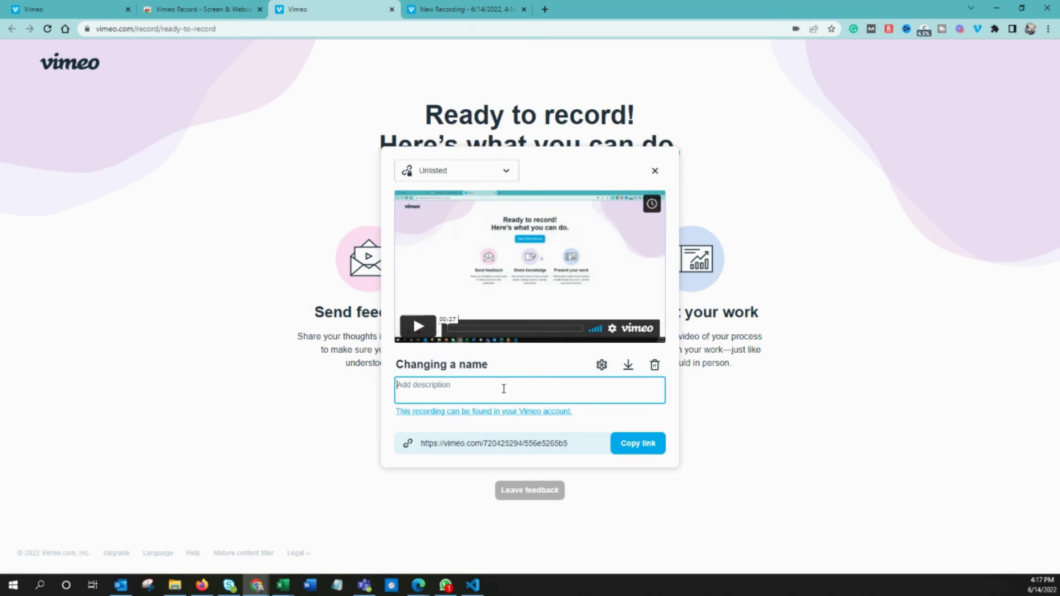
Leave the description empty and open the 'Changing a name' video in the Vimeo account, dismissing What's new.
left_click(604, 411)
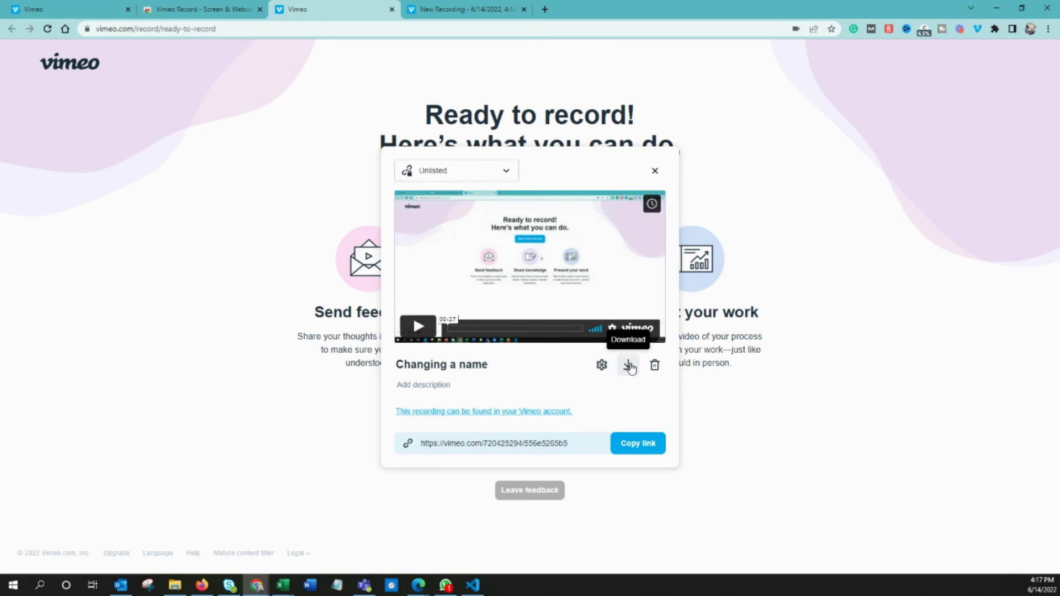
left_click(502, 417)
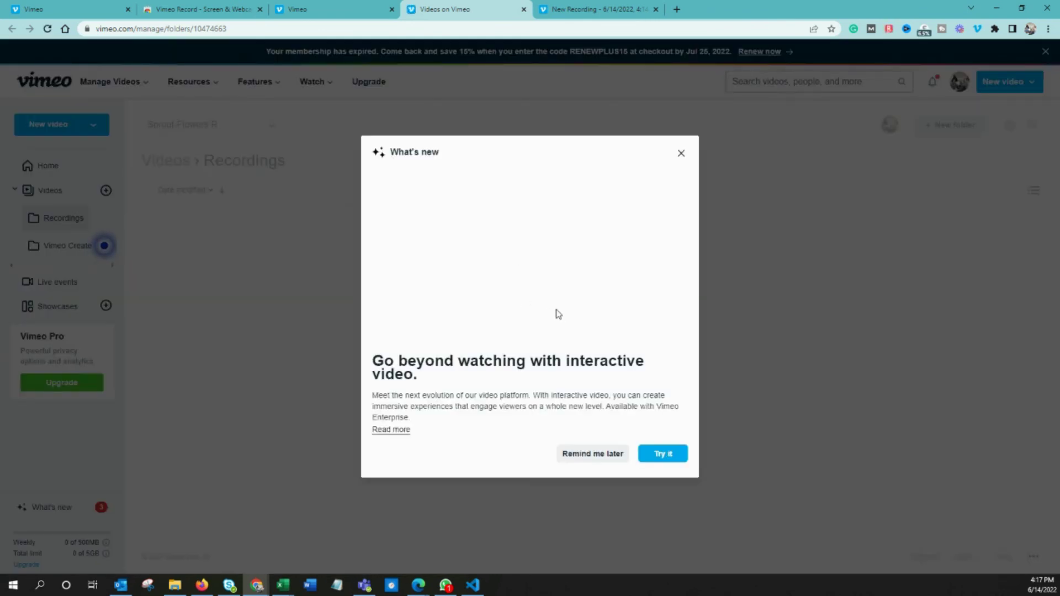
left_click(680, 154)
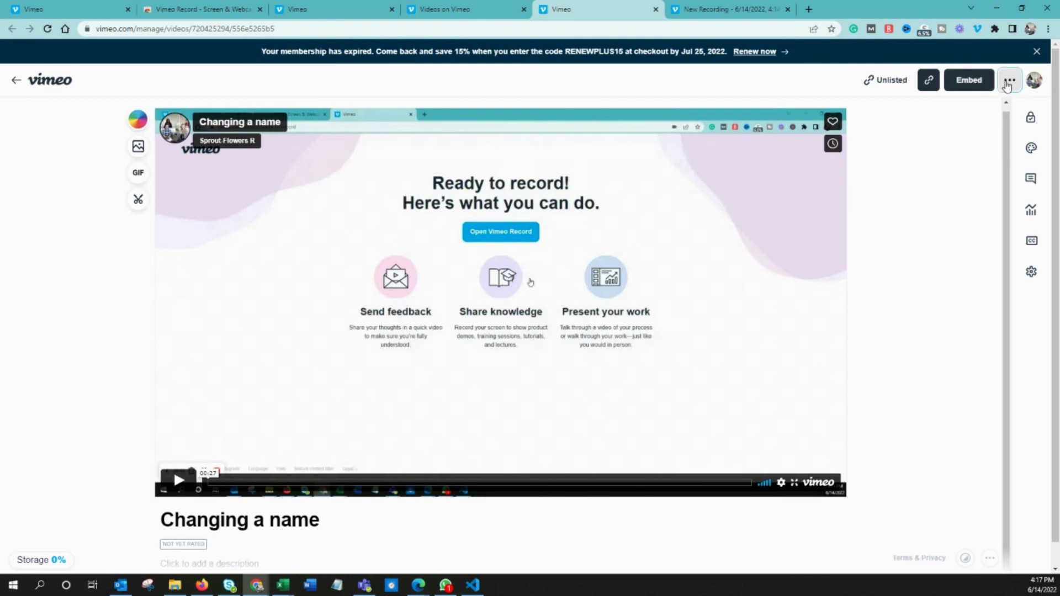
left_click(1009, 81)
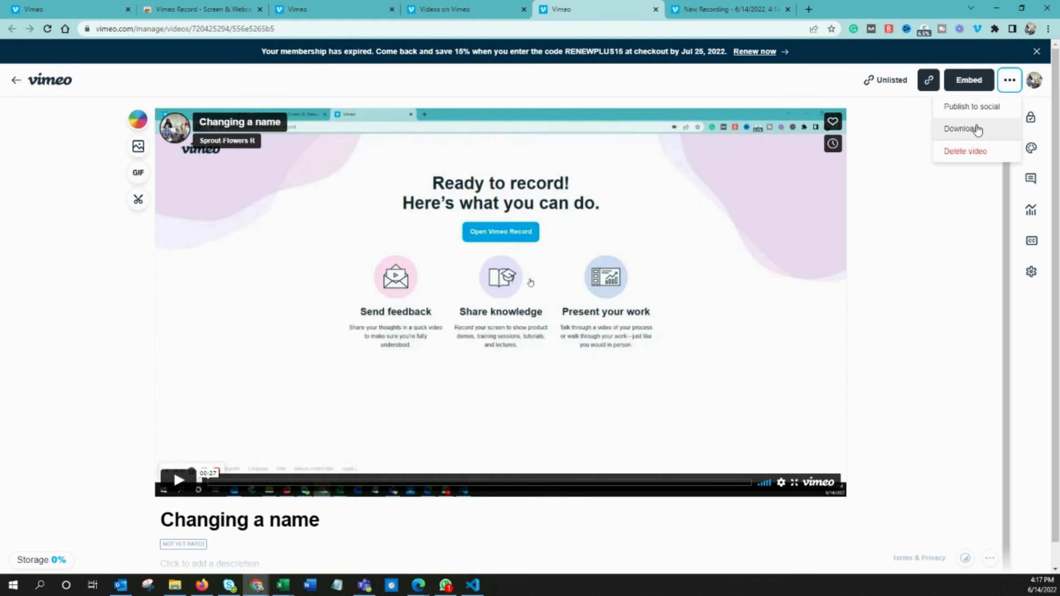
left_click(925, 240)
scroll(920, 224, "down", 1)
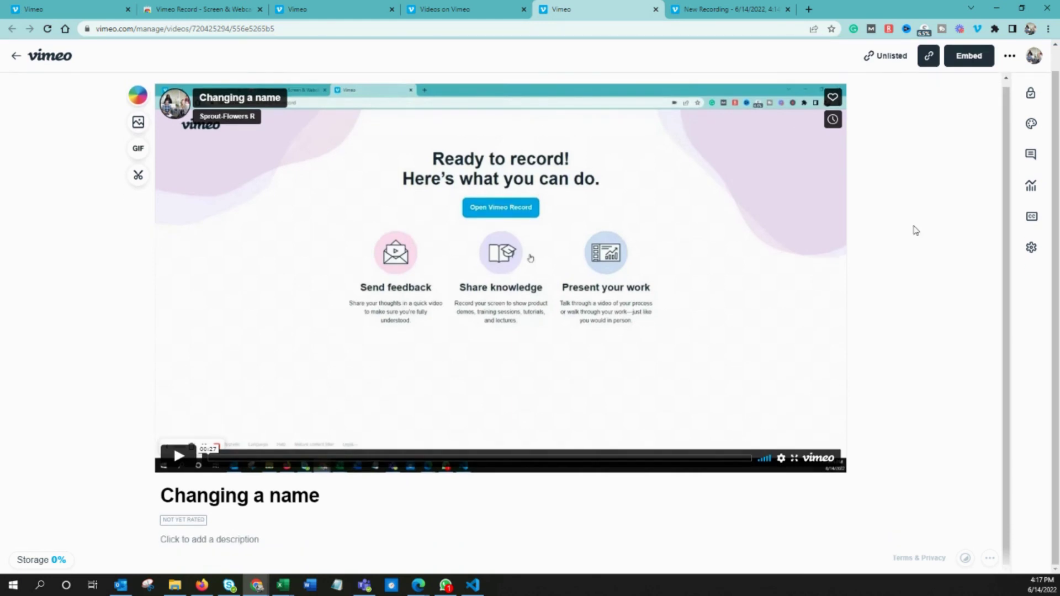